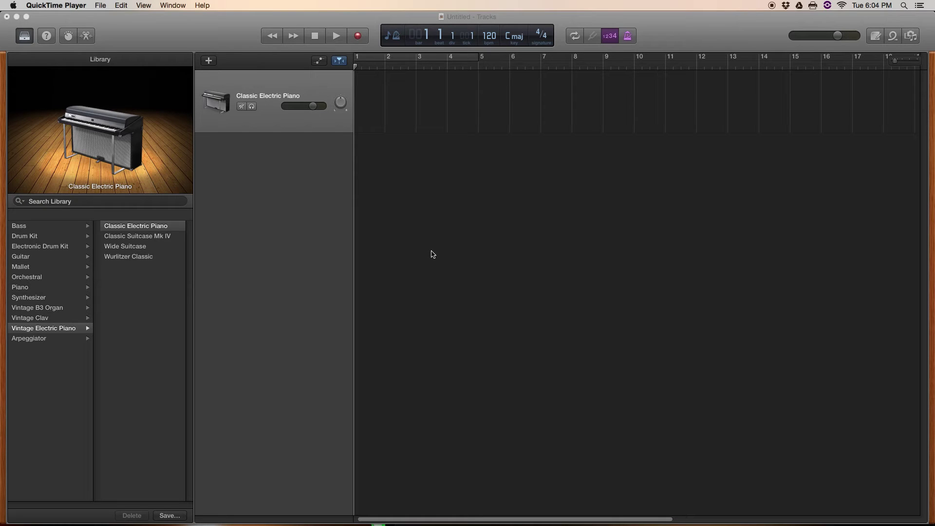
Make GarageBand active, showing the untitled project with its Classic Electric Piano track.
click(933, 193)
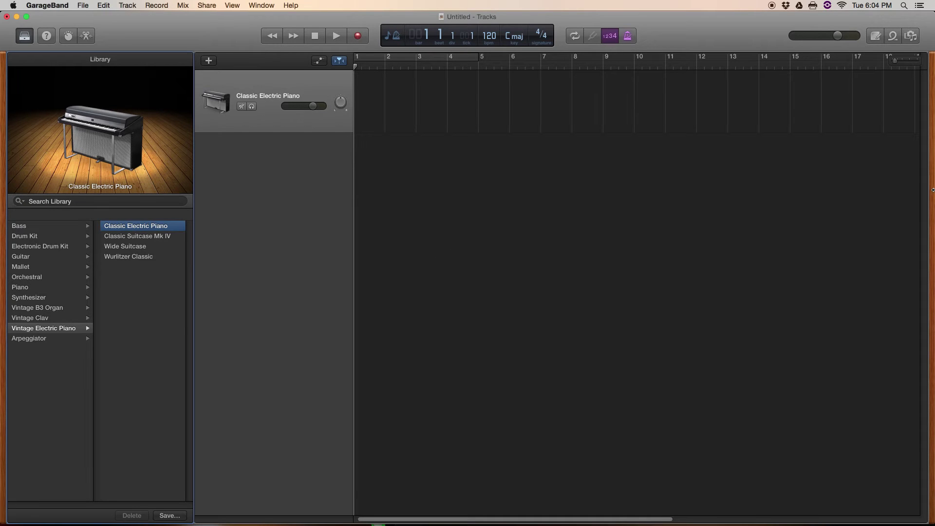
Narrow the GarageBand window and minimize the Pandora window in Safari.
drag(930, 190, 878, 193)
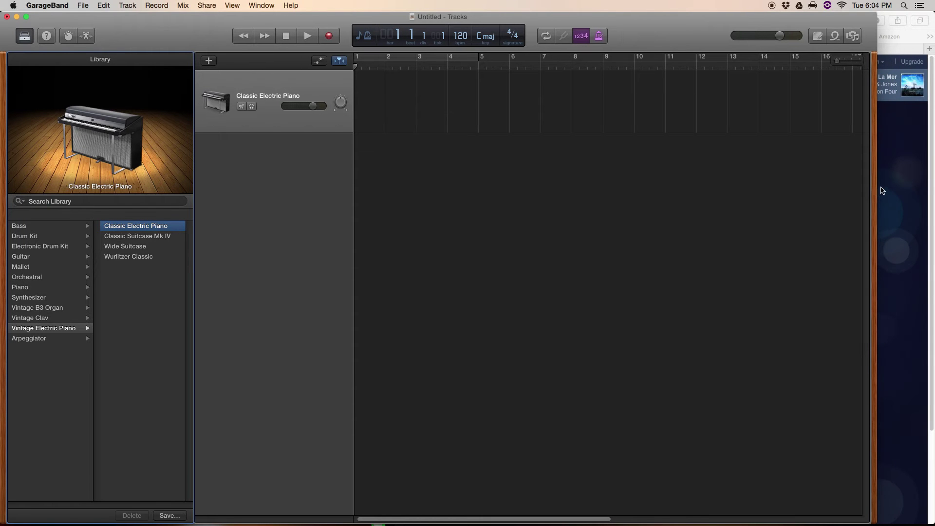
click(933, 17)
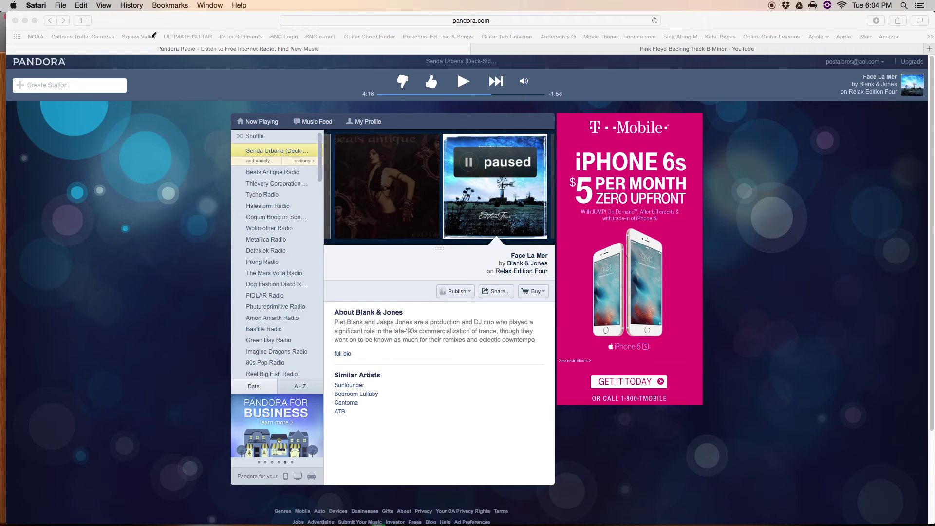
click(25, 21)
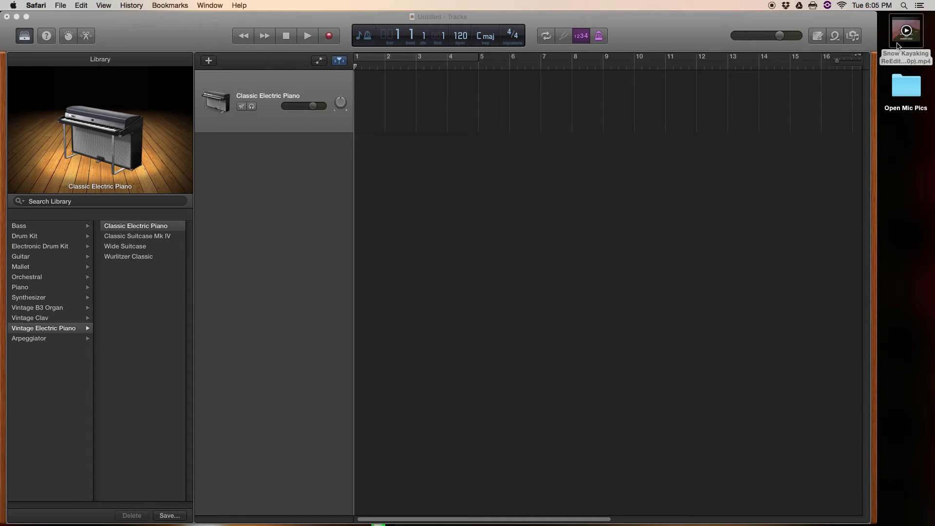
Import the Snow Kayaking .mp4 from the desktop into the GarageBand tracks area.
mouse_move(901, 46)
drag(901, 48, 375, 180)
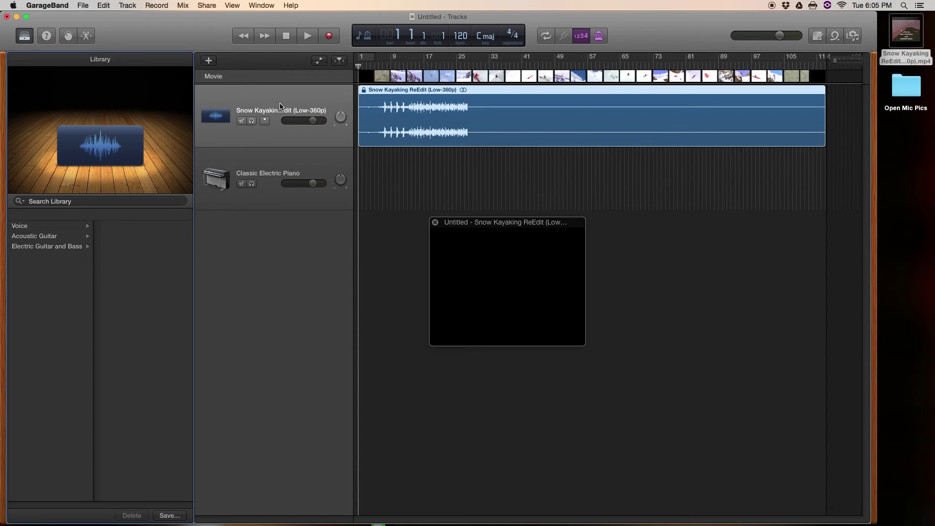
Preview the movie from bar 21 in an enlarged window, then delete its original soundtrack region.
click(440, 66)
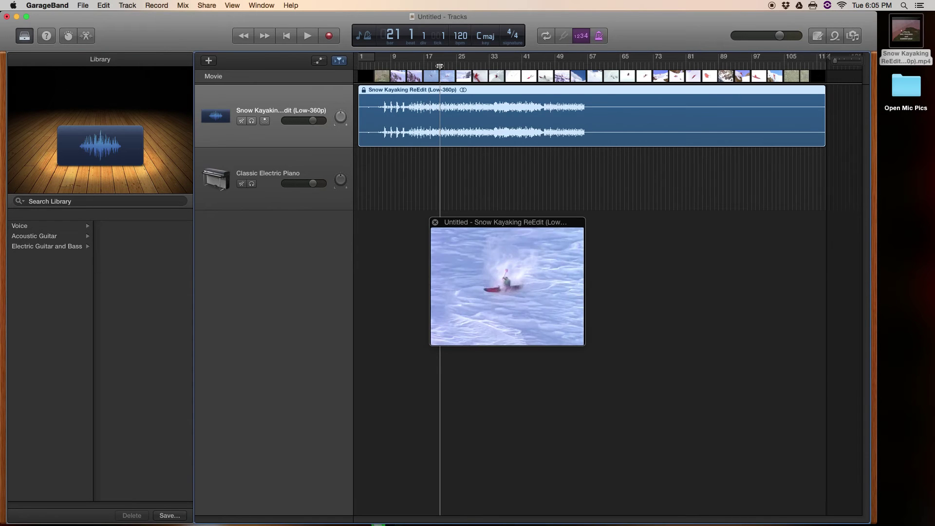
key(space)
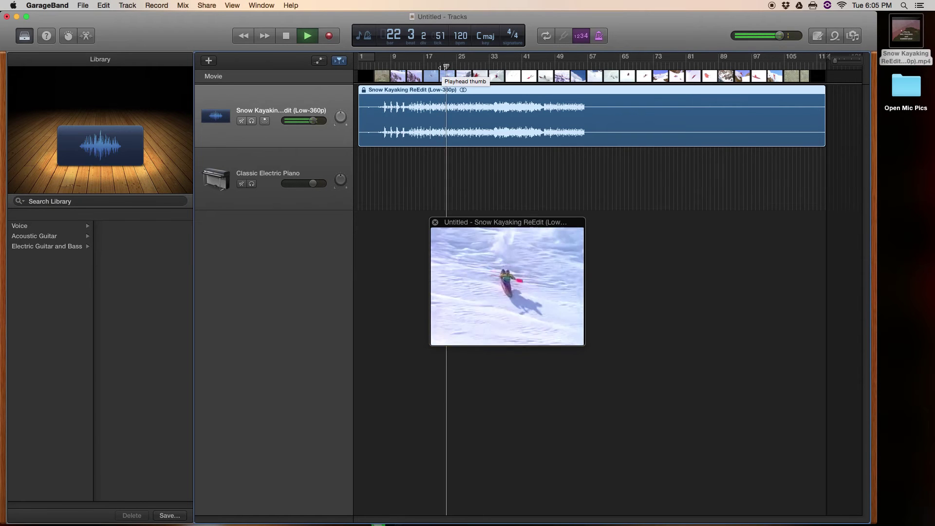
drag(584, 344, 762, 443)
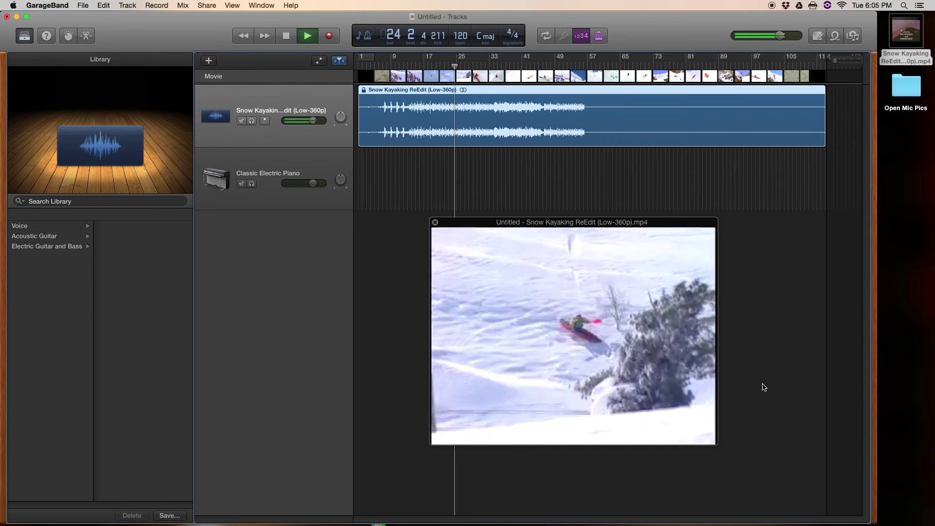
mouse_move(446, 238)
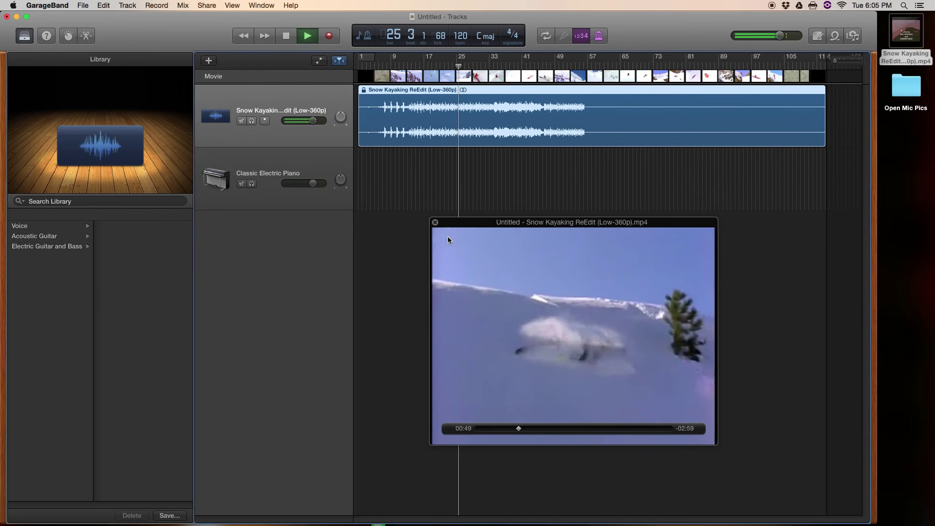
key(space)
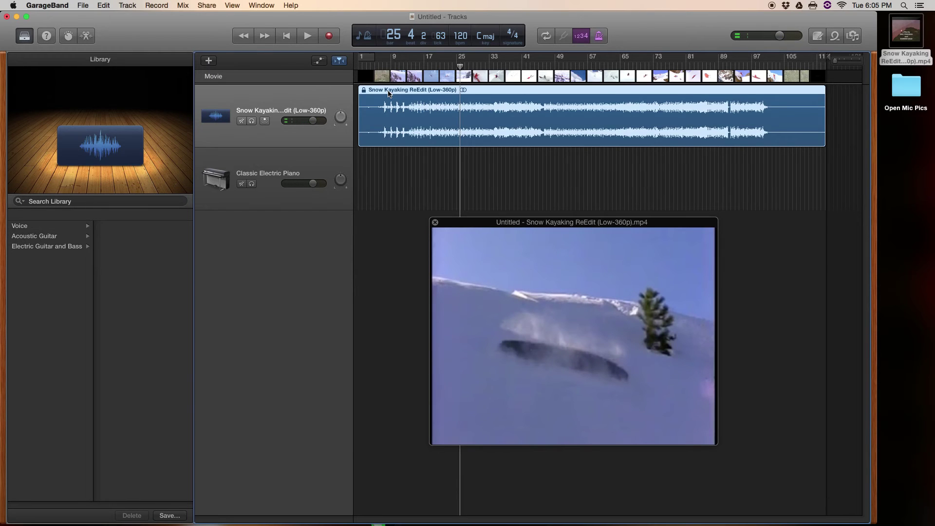
key(Delete)
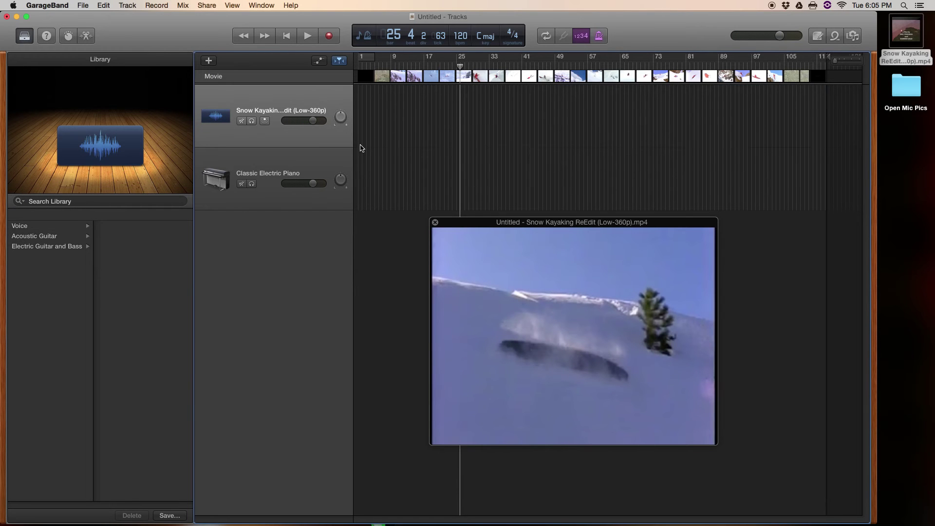
click(325, 161)
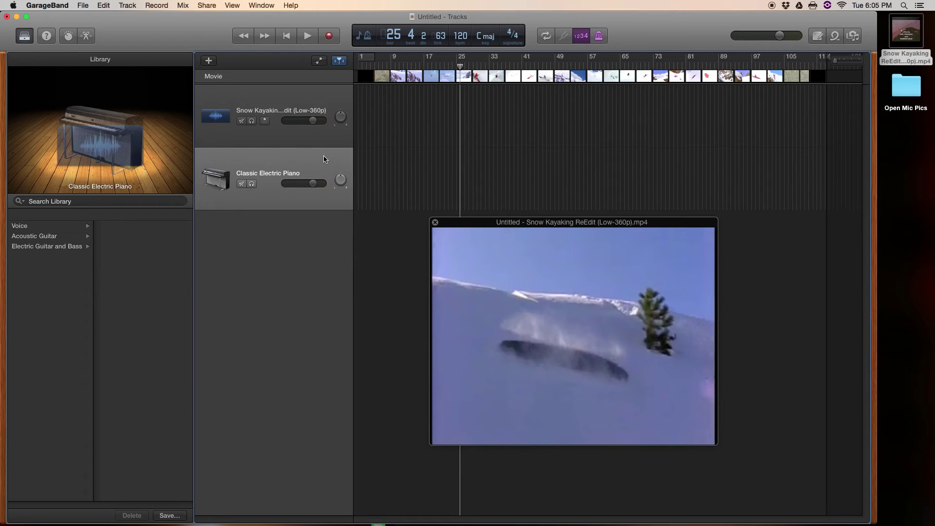
Delete the Classic Electric Piano track, hide the Library, and show the Loop Browser.
click(124, 5)
click(134, 52)
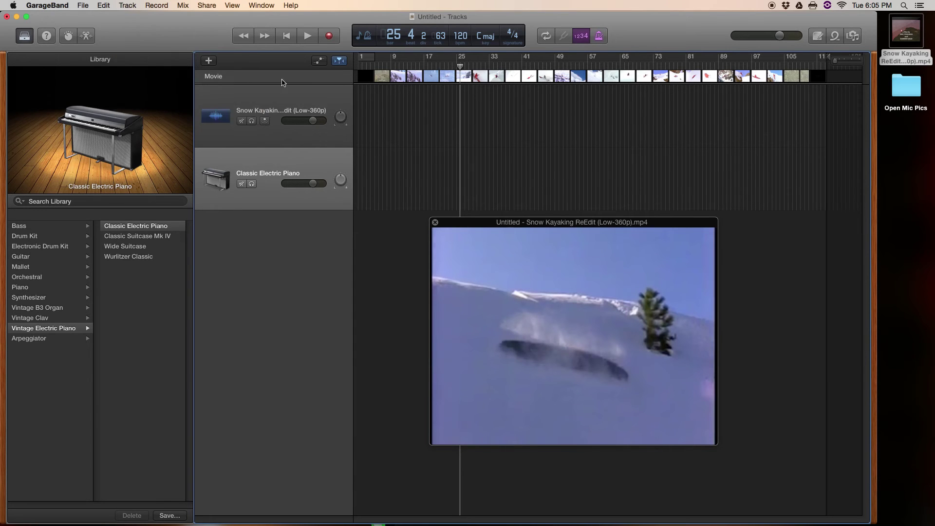
drag(553, 222, 294, 180)
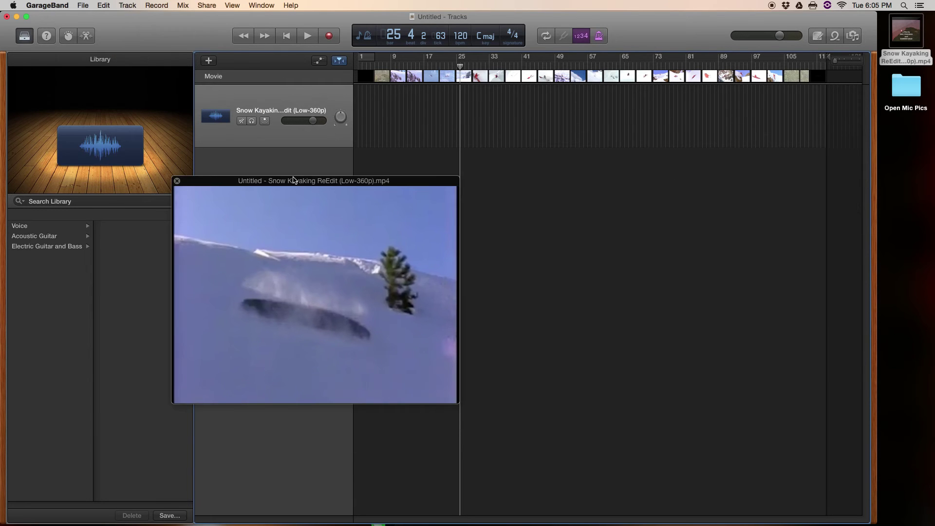
click(26, 40)
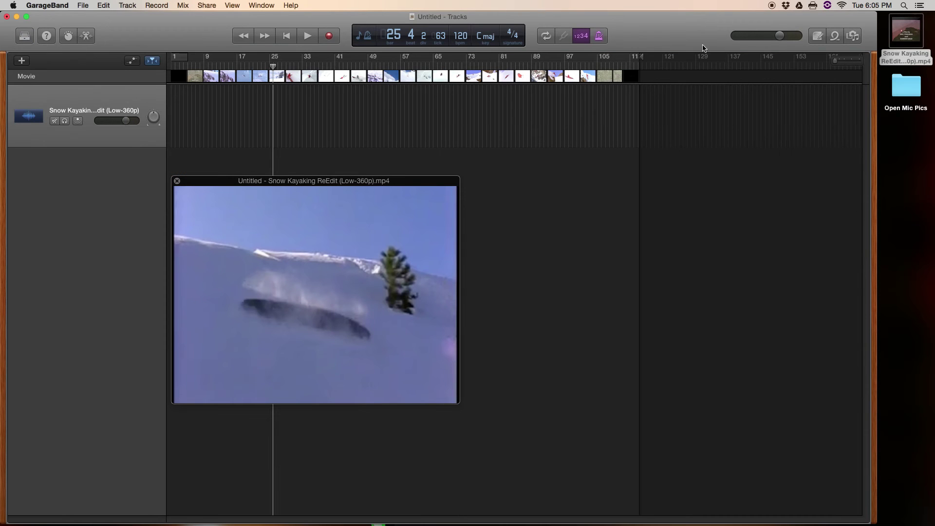
click(835, 36)
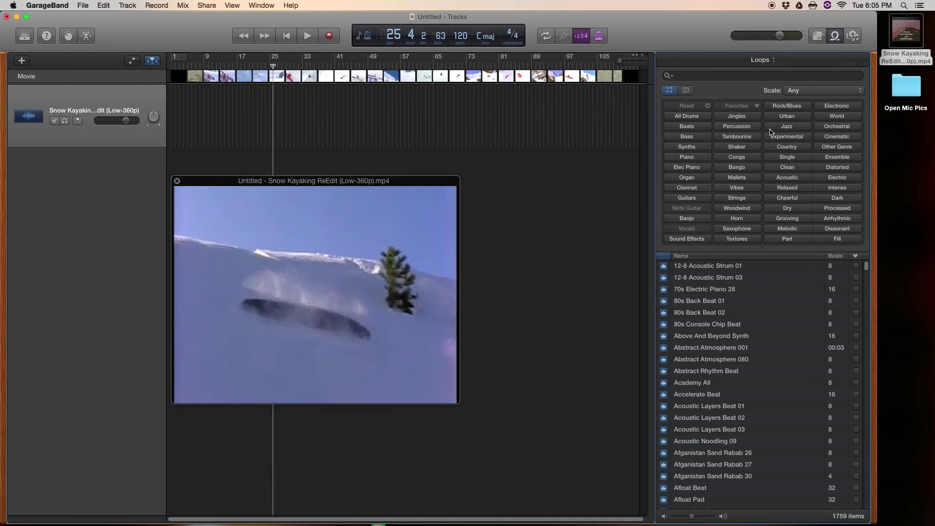
Filter loops to All Drums and audition 80s Back Beat 01 at lower volume against the movie.
click(693, 117)
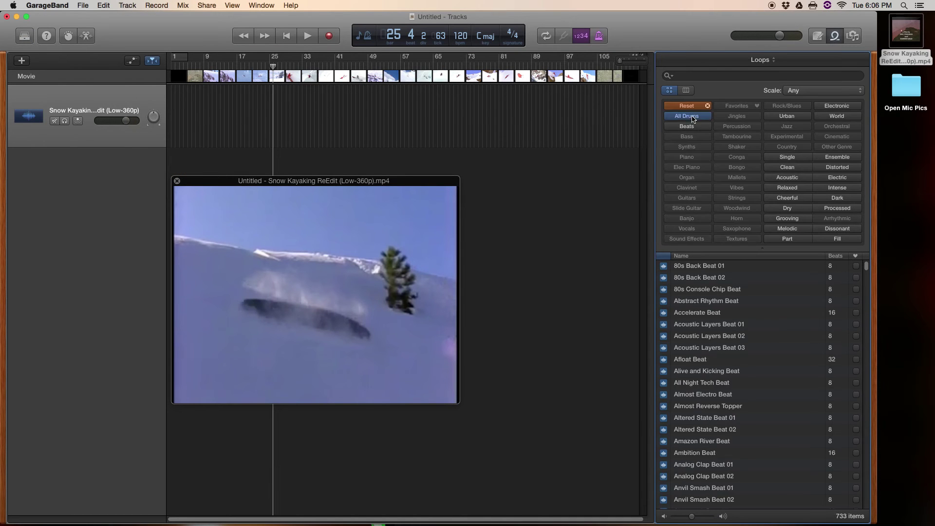
click(714, 269)
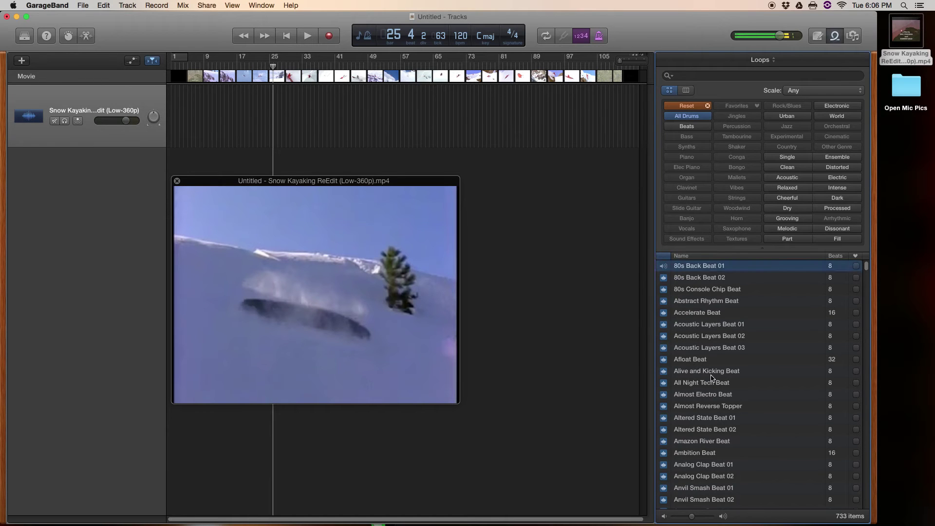
drag(692, 518, 684, 518)
key(space)
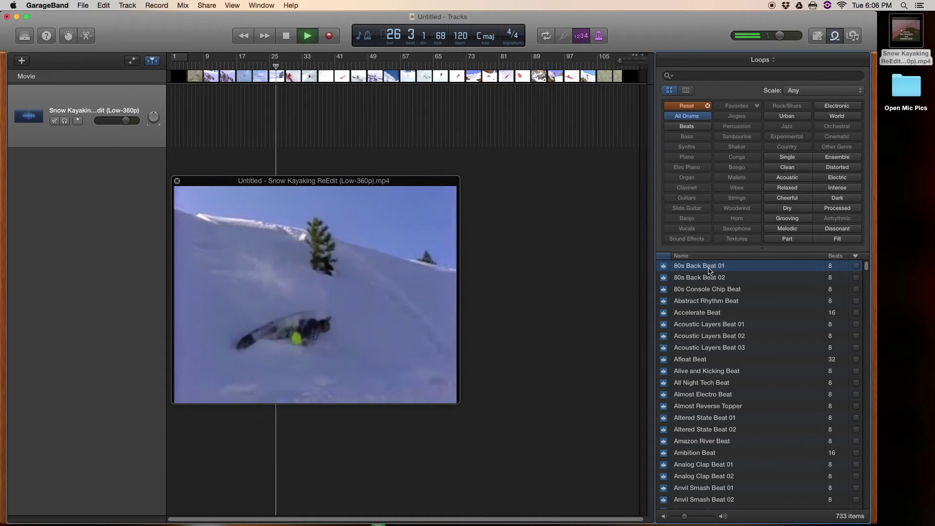
click(709, 268)
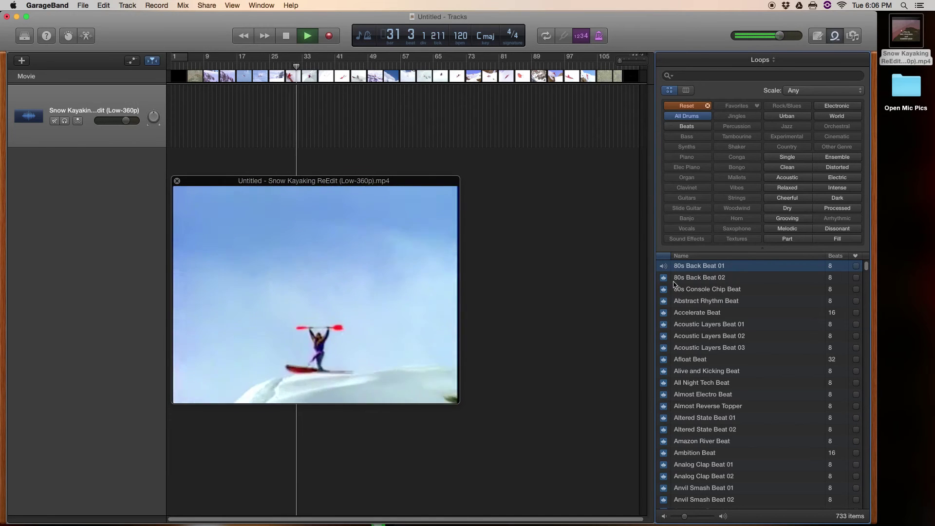
key(space)
Add 80s Back Beat 01 as a new drum track and return the playhead near the movie's start.
drag(668, 271, 193, 161)
drag(236, 185, 232, 245)
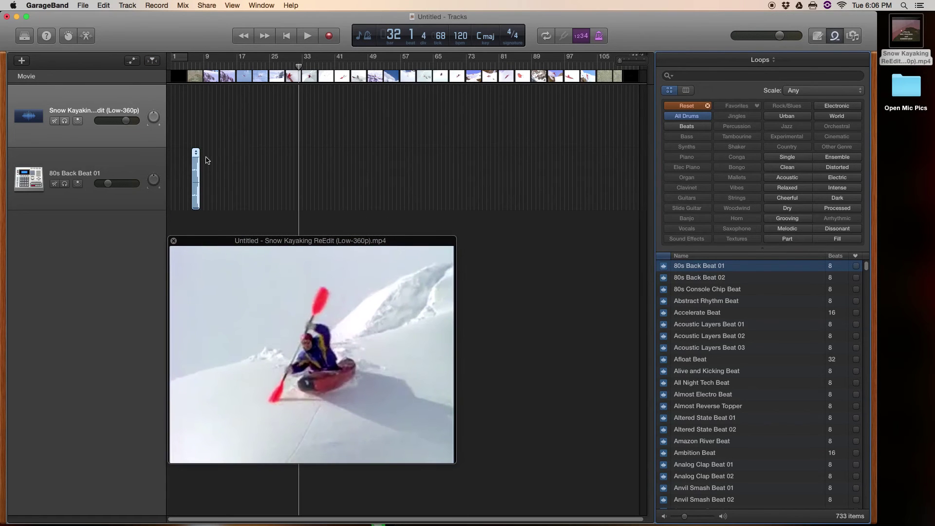
drag(191, 66, 179, 67)
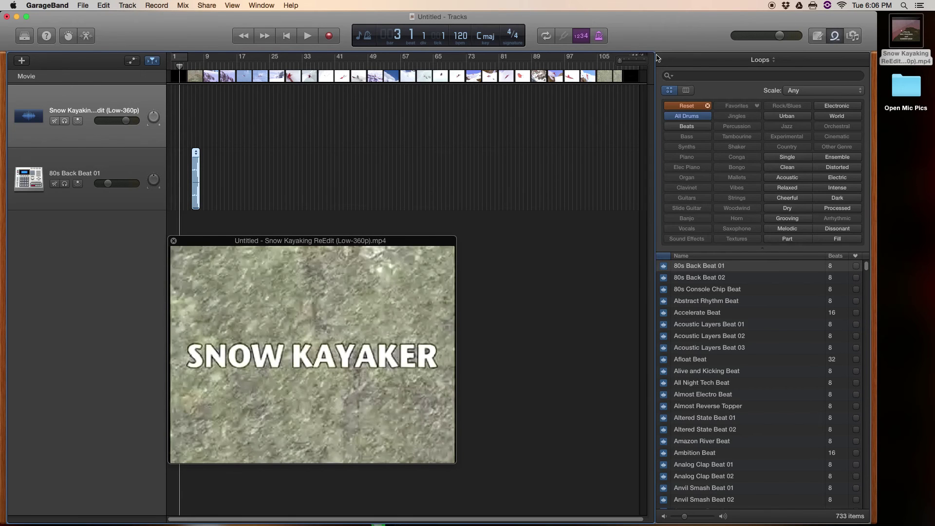
Zoom in, move the 80s Back Beat region to about 2 3 1 1, and loop it to the timeline's end.
drag(623, 63, 630, 62)
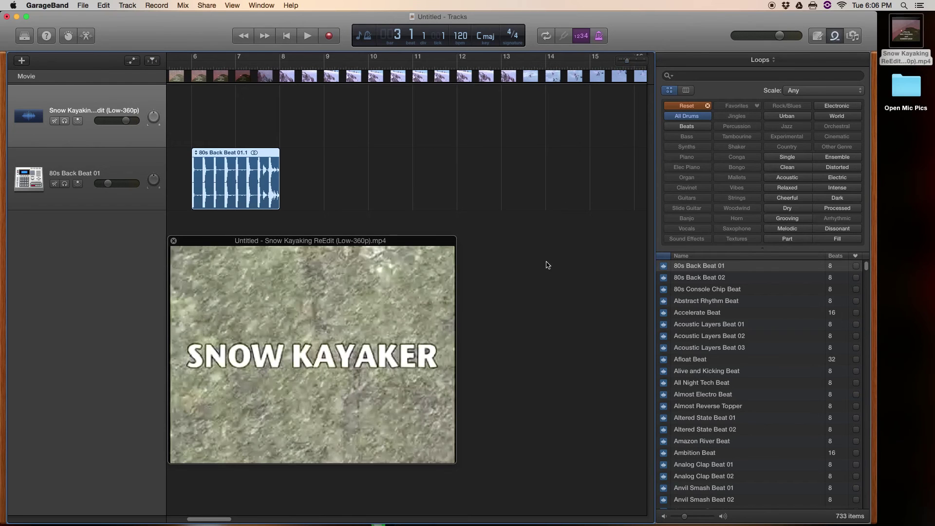
scroll(547, 263, right, 3)
scroll(547, 259, left, 10)
scroll(550, 253, left, 1)
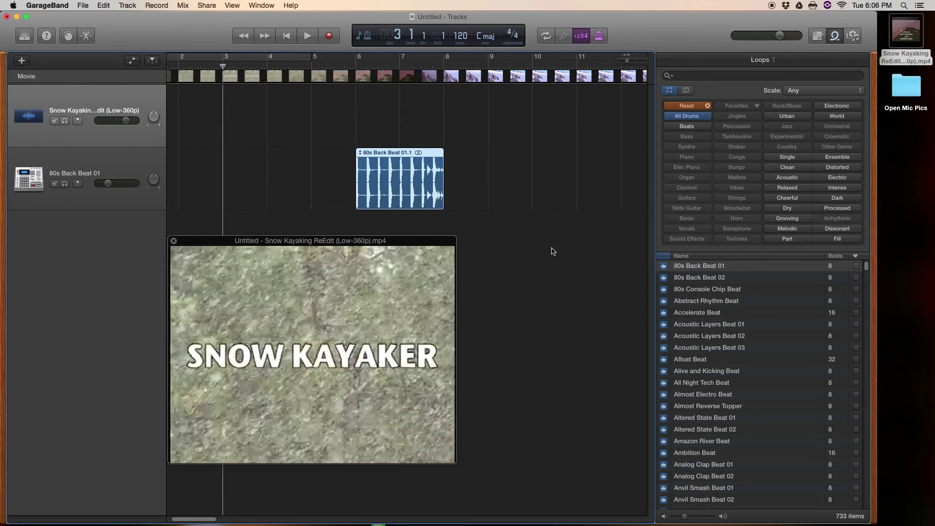
drag(397, 155, 257, 157)
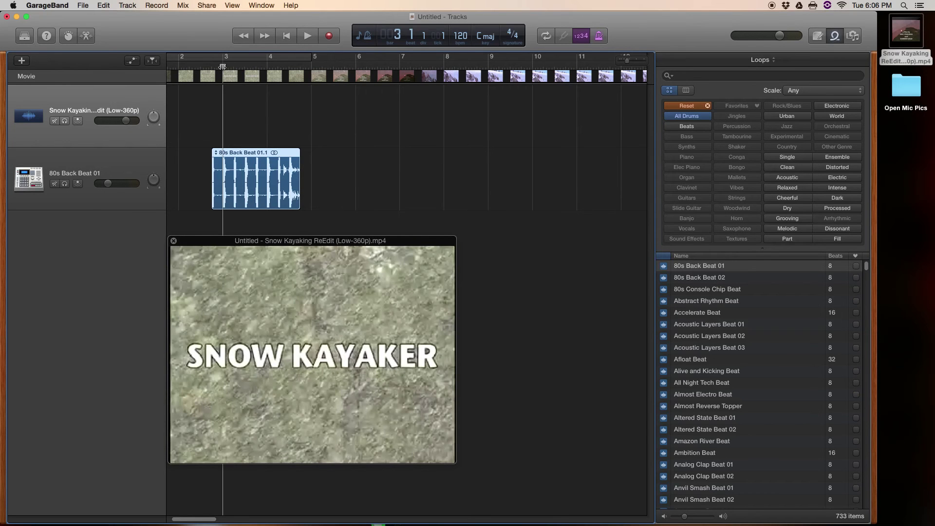
drag(222, 67, 195, 67)
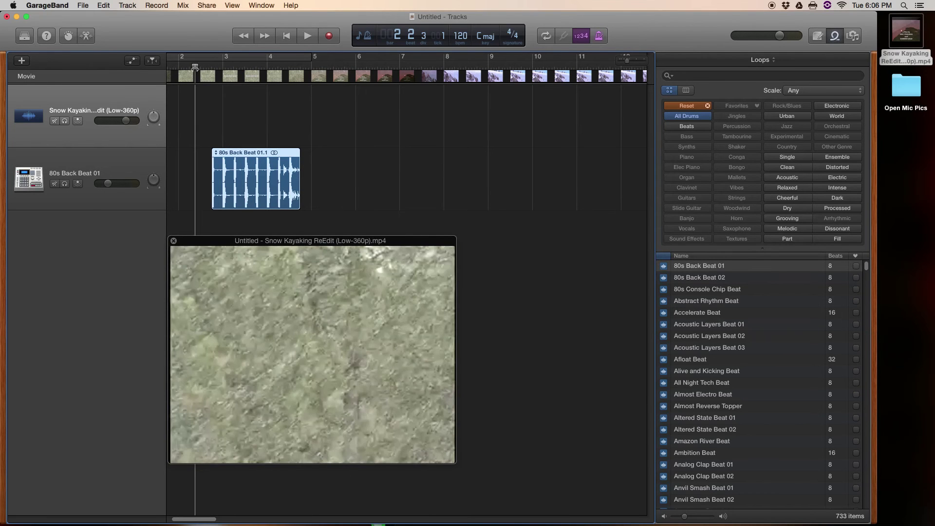
drag(239, 153, 217, 155)
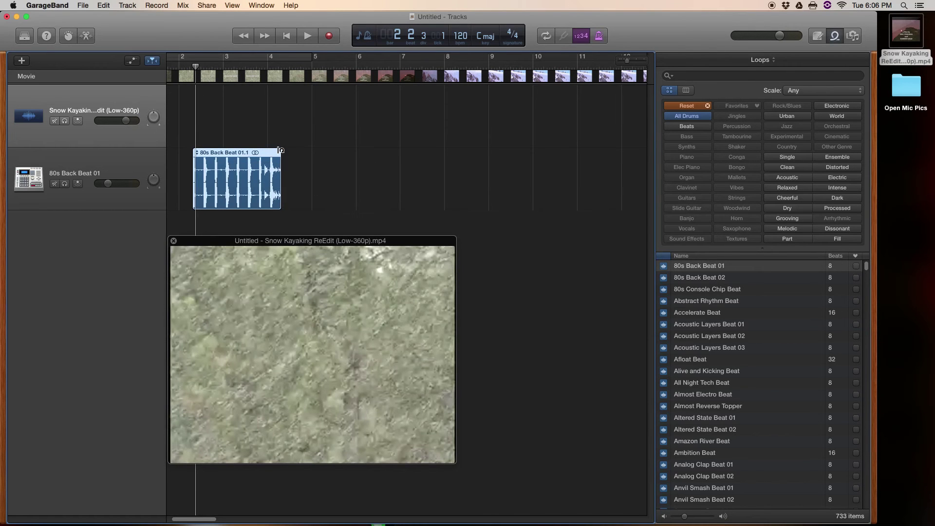
drag(280, 151, 860, 150)
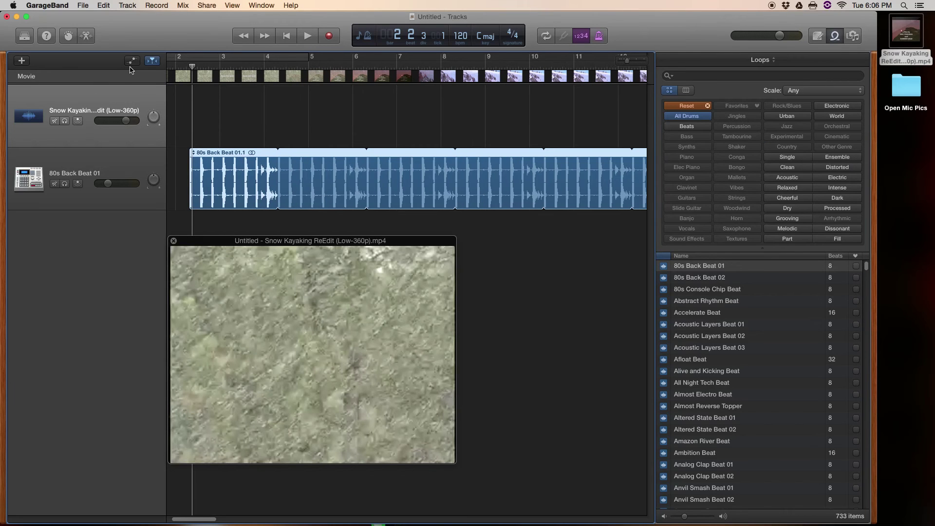
Automate the 80s Back Beat volume to fade in from about -24.4 dB at the SNOW KAYAKER title.
click(132, 63)
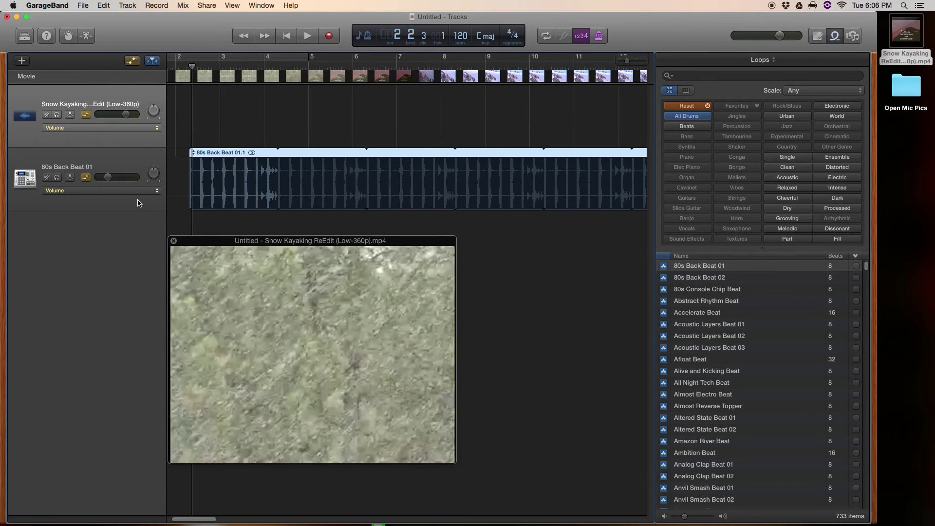
click(171, 198)
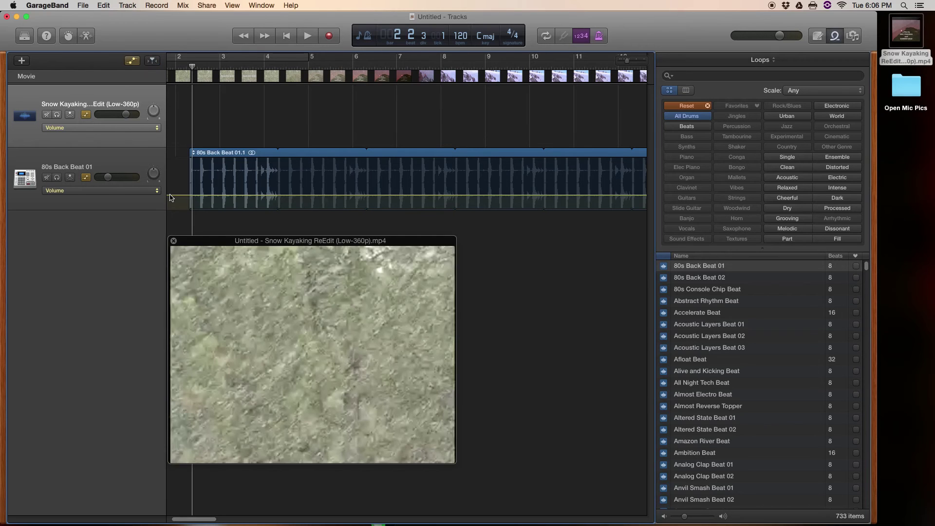
drag(172, 196, 193, 213)
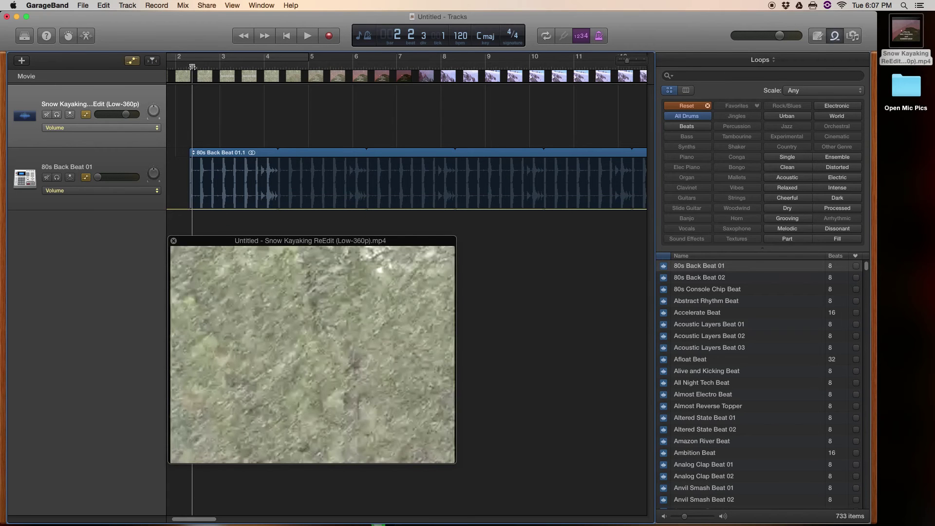
drag(193, 68, 217, 67)
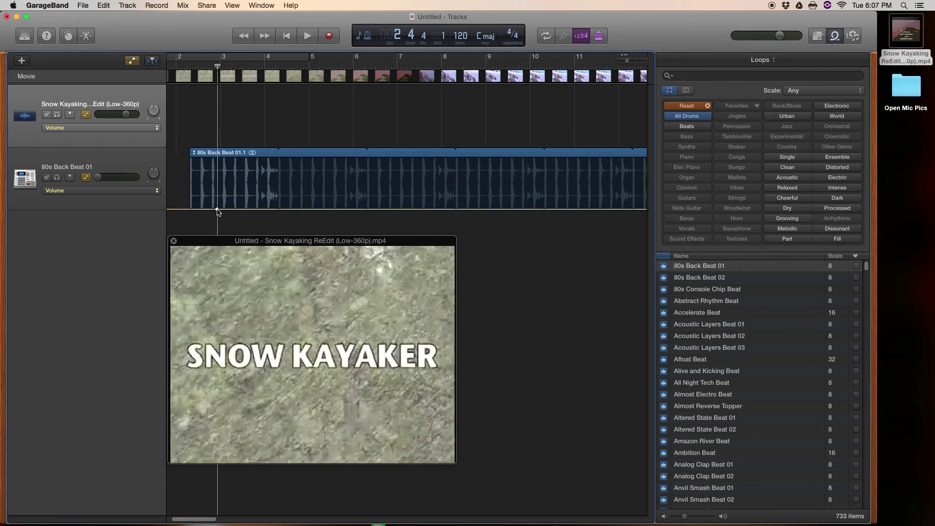
drag(217, 211, 217, 175)
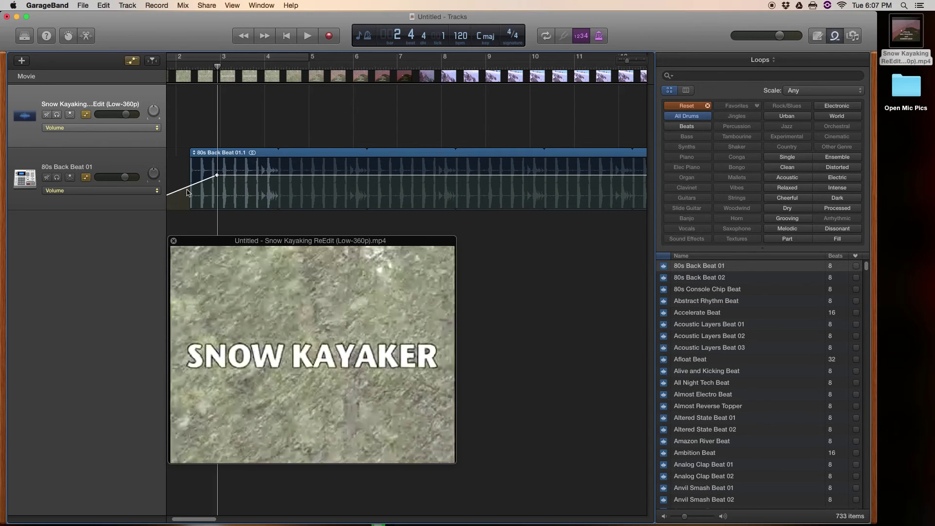
drag(186, 188, 192, 208)
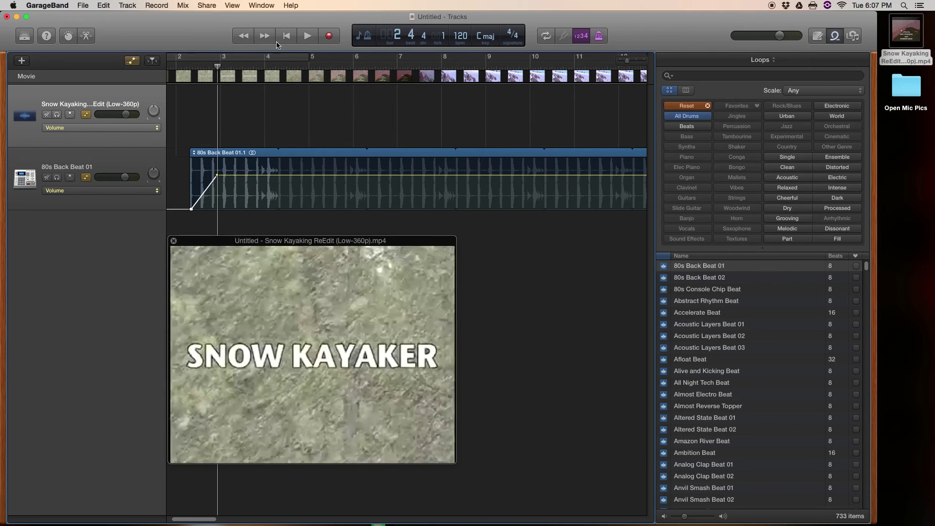
click(286, 40)
Lower the fade-in's peak volume point during playback, then replay from the opening credits to check.
key(space)
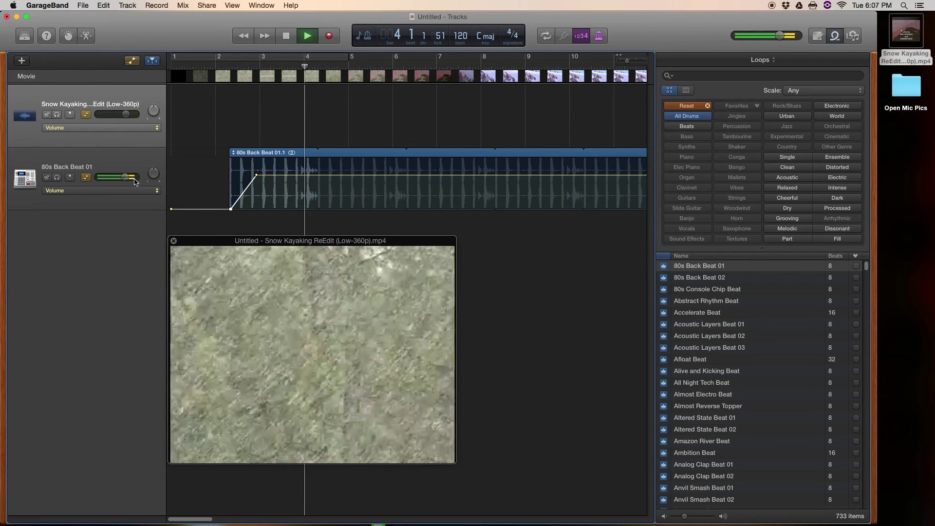
click(257, 174)
drag(256, 174, 257, 181)
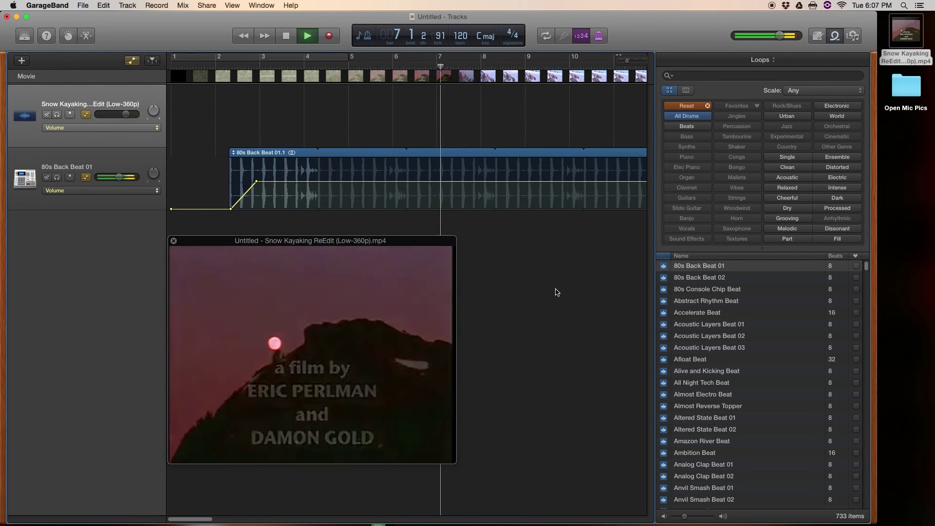
key(space)
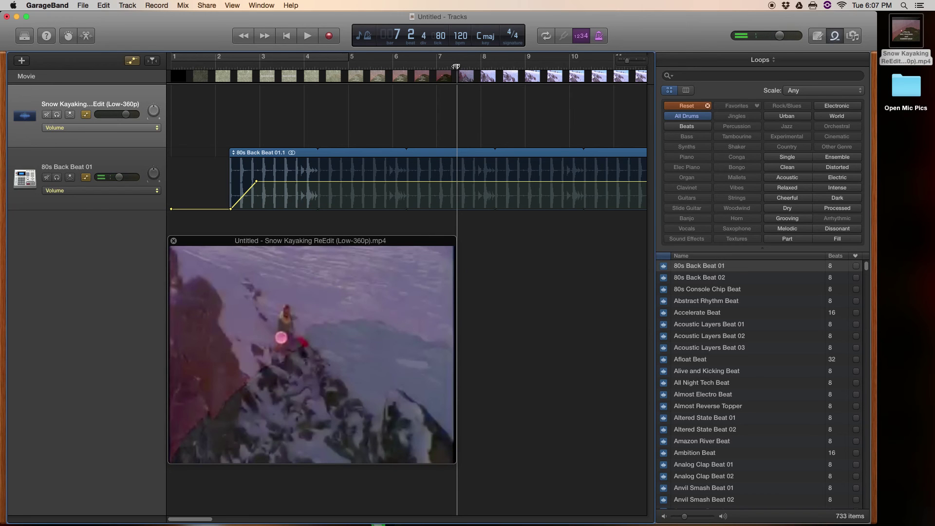
drag(456, 66, 299, 83)
key(space)
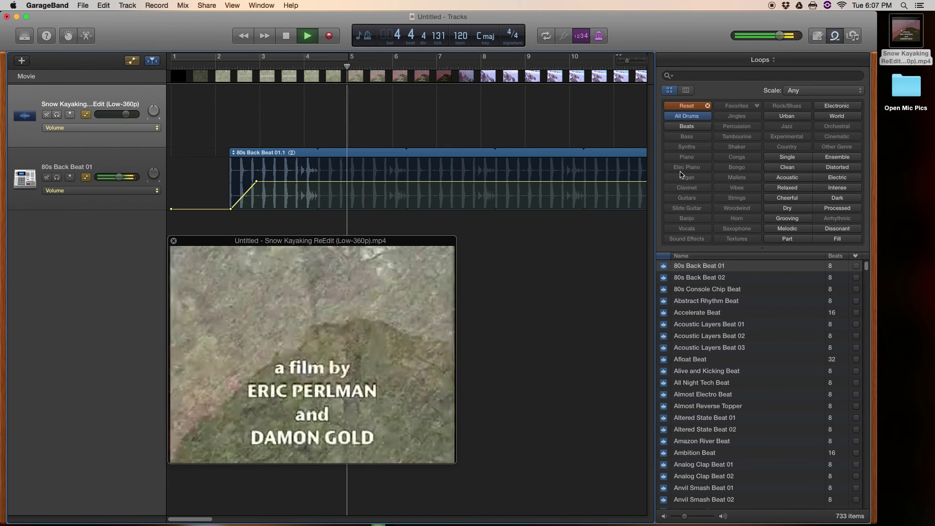
key(space)
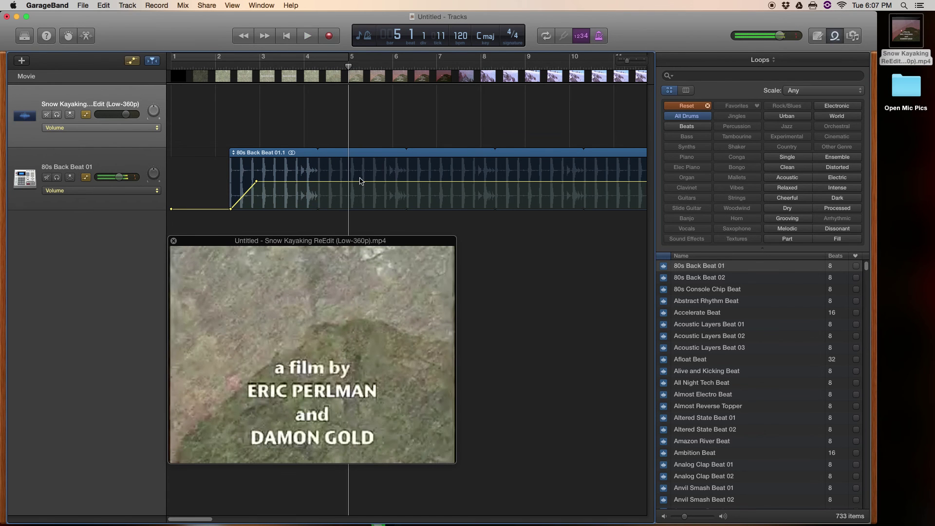
Filter the Loop Browser to Synths, preview Afloat Pad and drop it onto a new track.
click(692, 119)
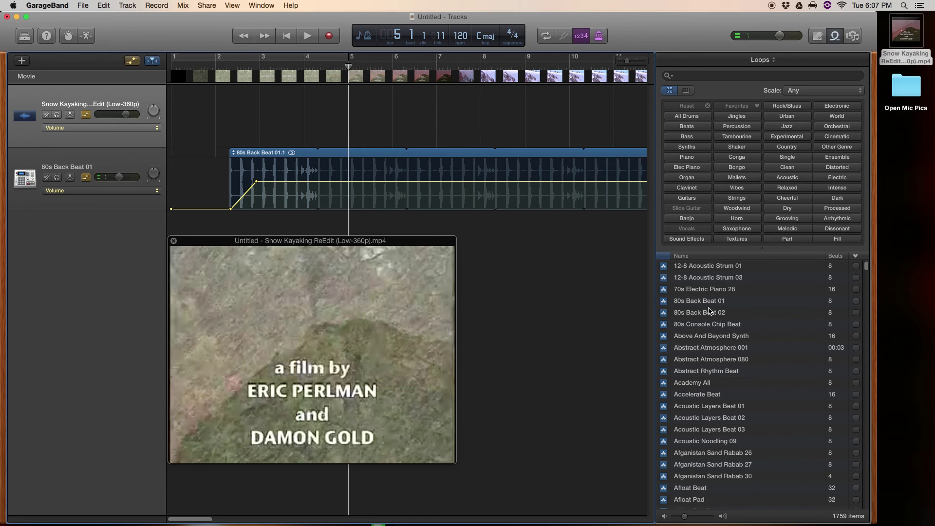
click(692, 148)
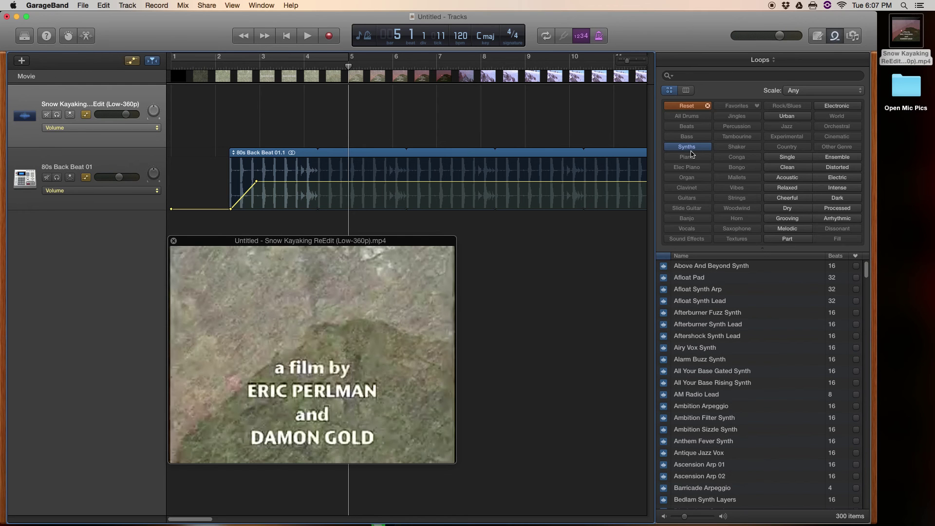
click(705, 278)
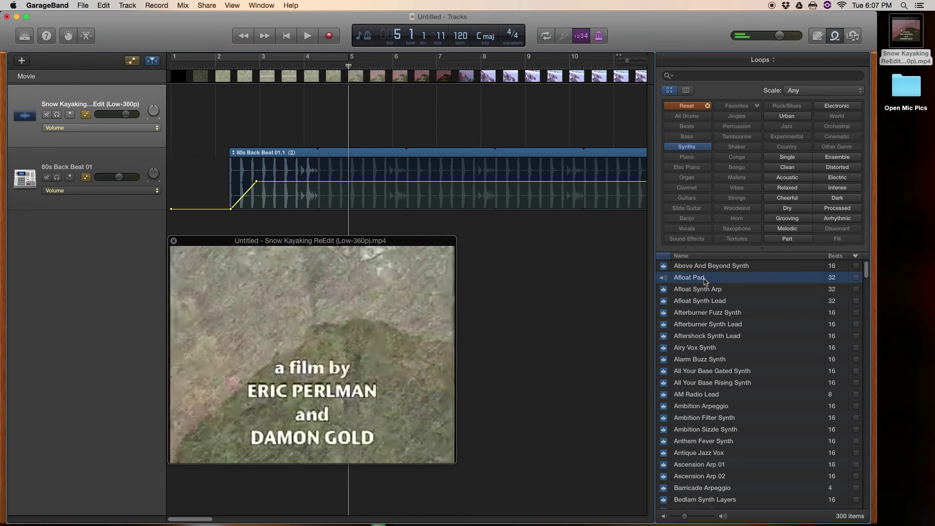
key(space)
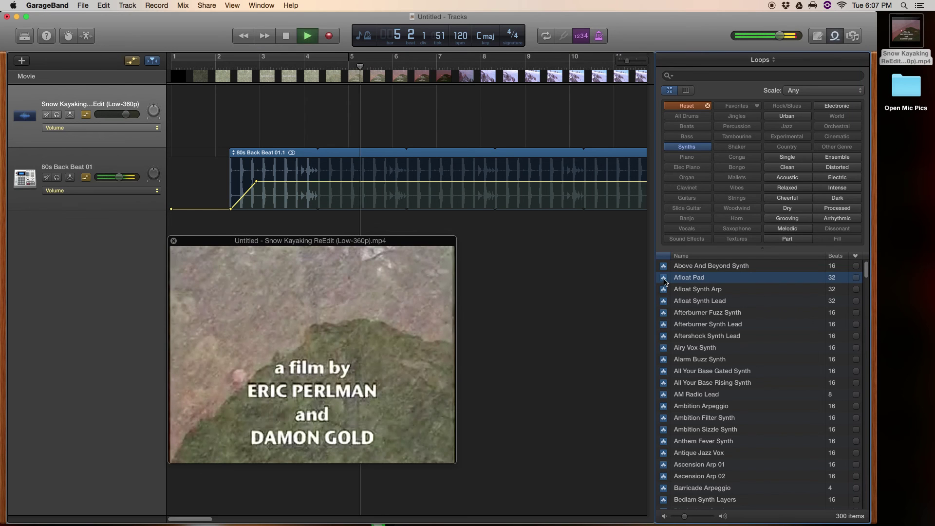
key(space)
drag(665, 282, 308, 237)
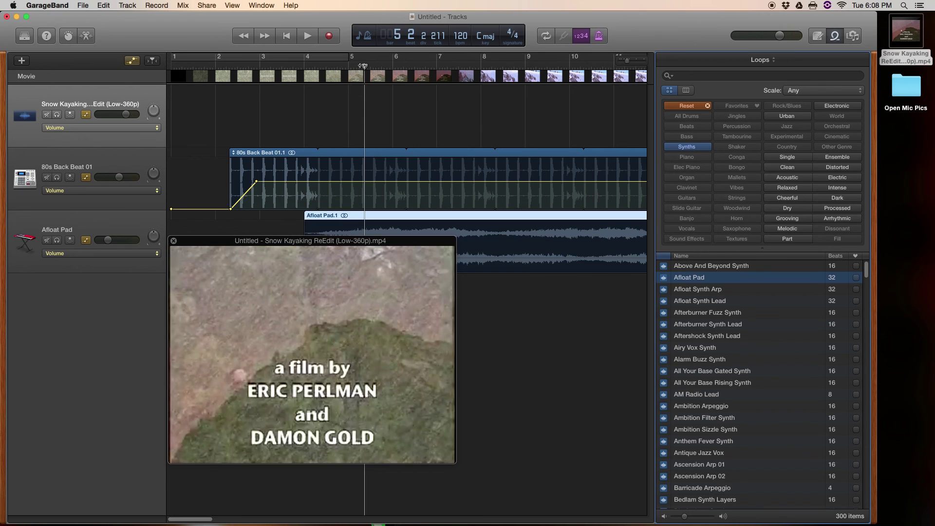
Move the playhead back to bar 3 and play the mix with the new pad.
drag(363, 65, 310, 67)
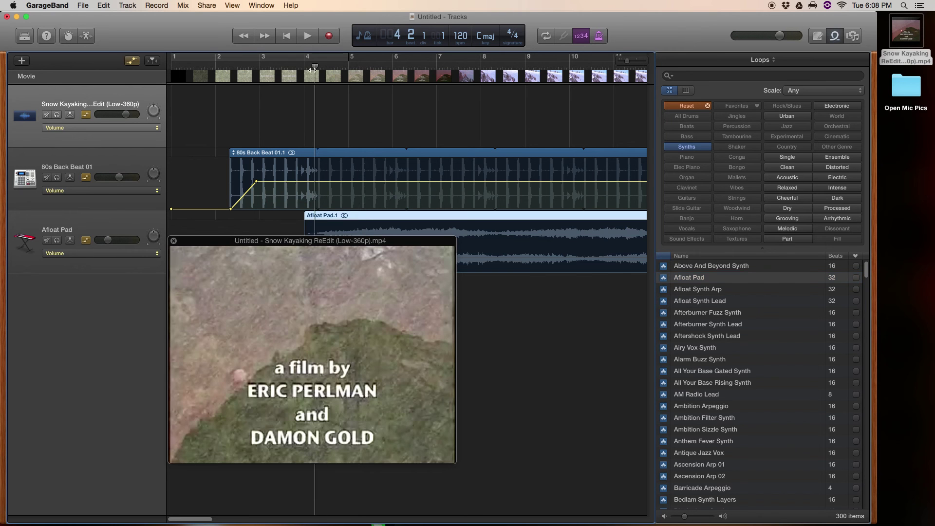
key(super+f)
drag(310, 67, 263, 66)
key(space)
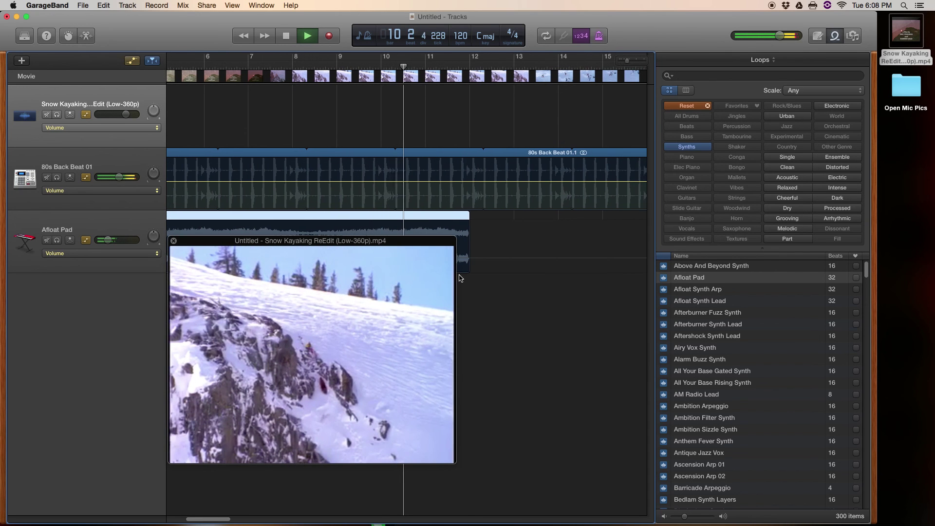
Stop the Afloat Pad mix preview near bar 10.
key(space)
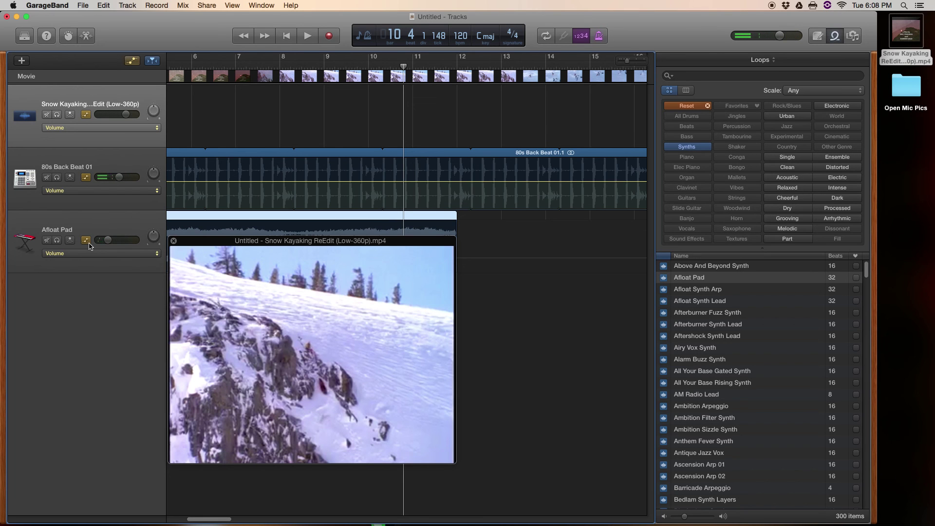
Hide the volume automation on all tracks and reopen the movie preview from the Movie track header.
click(133, 60)
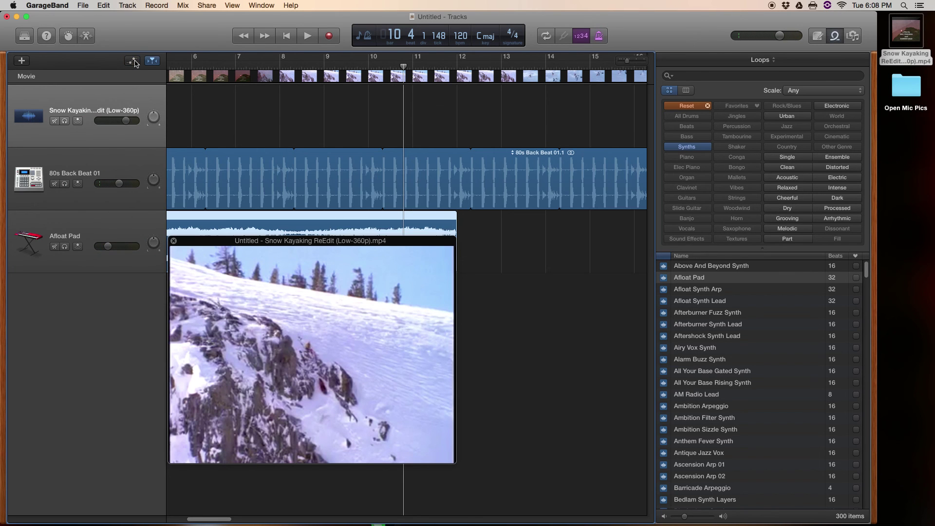
drag(196, 244, 205, 65)
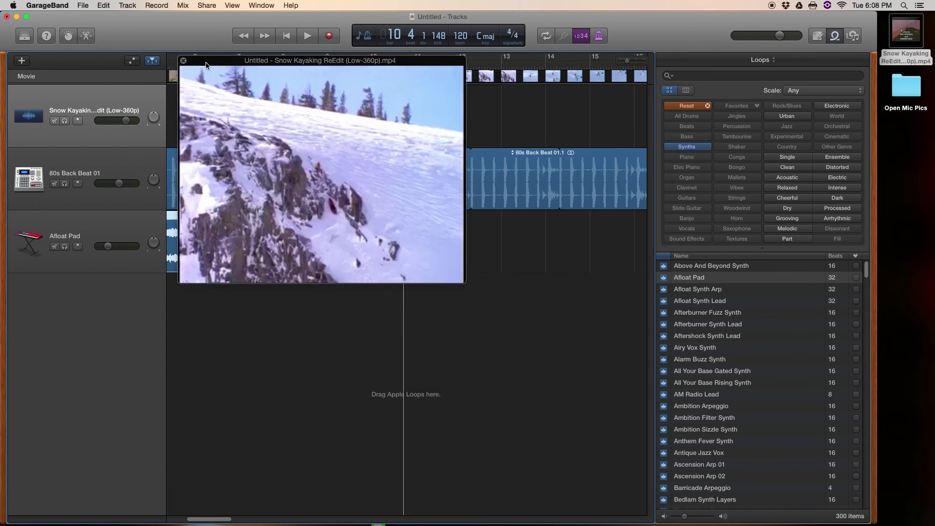
click(184, 60)
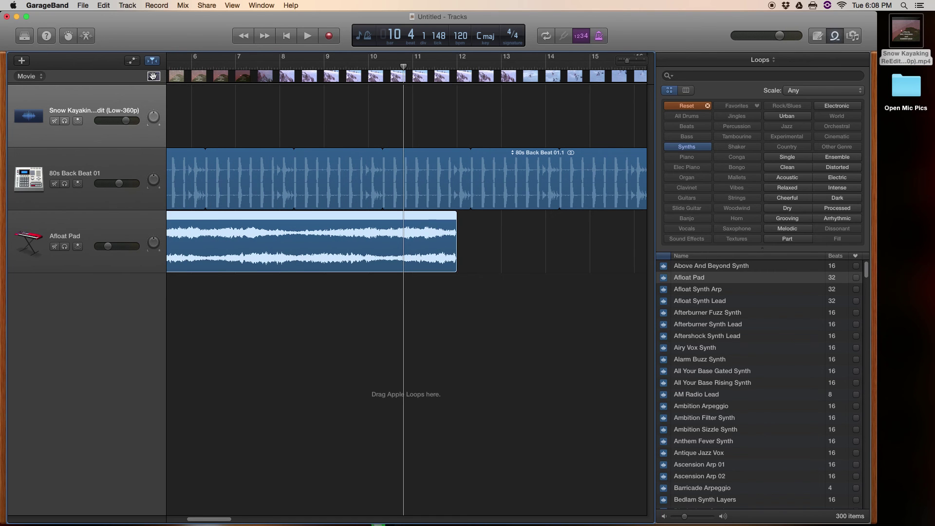
click(153, 76)
Resize the movie preview smaller and park it in the empty area beneath the tracks.
mouse_move(442, 271)
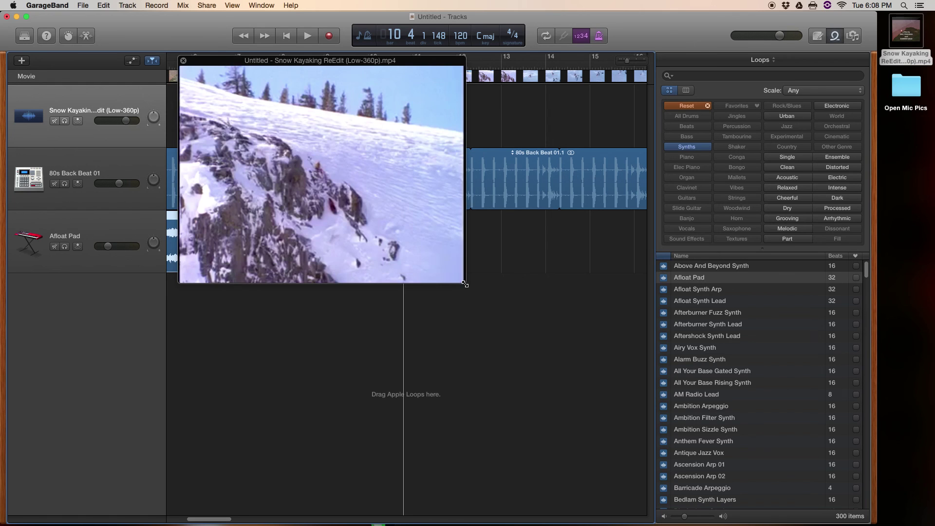
drag(459, 281, 344, 219)
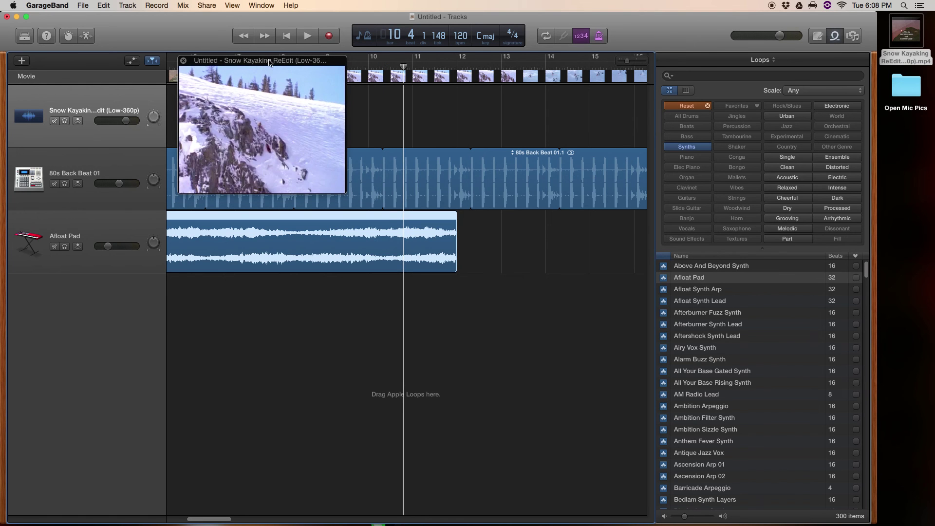
drag(229, 69, 149, 114)
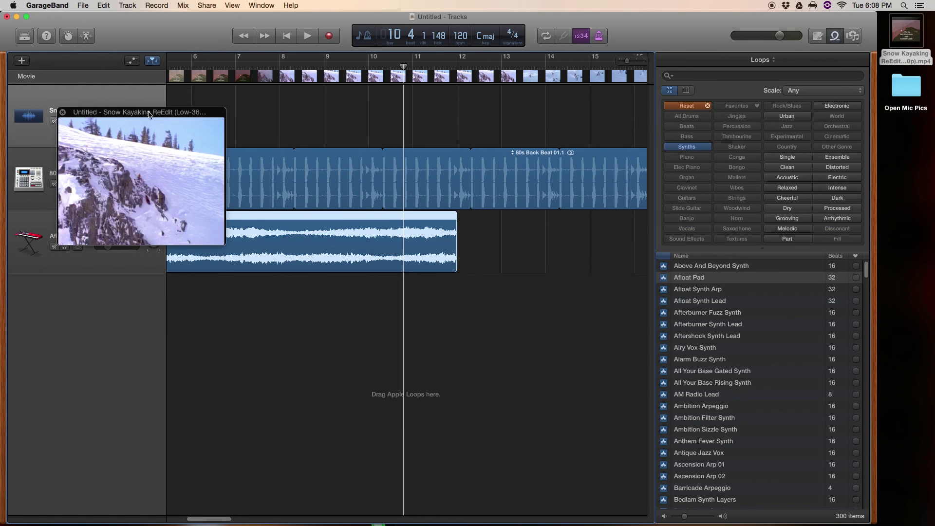
mouse_move(225, 245)
mouse_down()
mouse_move(549, 490)
mouse_move(599, 492)
mouse_move(475, 382)
mouse_move(275, 256)
mouse_move(221, 246)
mouse_up()
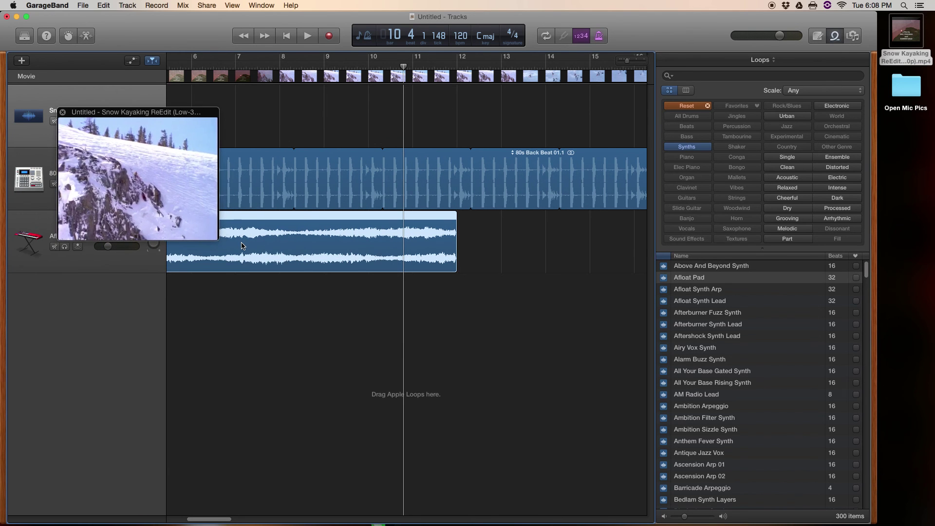
drag(169, 115, 416, 338)
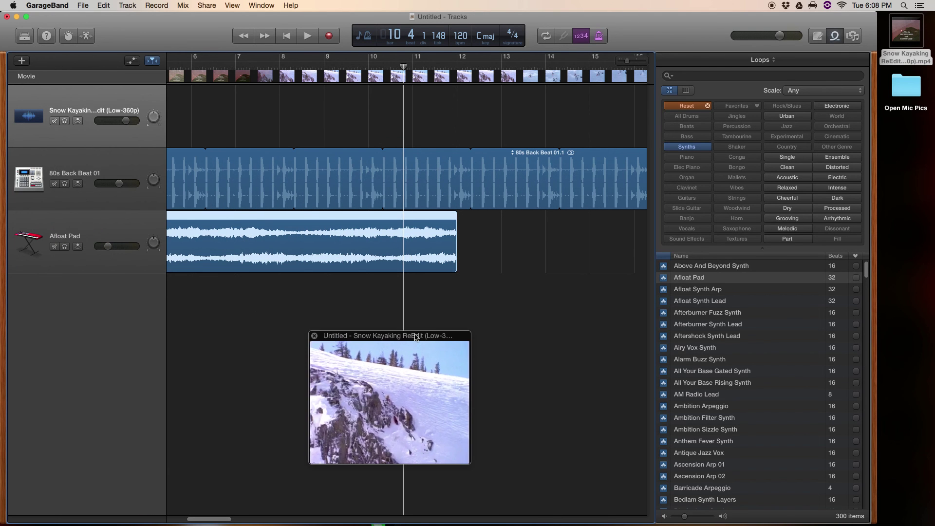
click(209, 6)
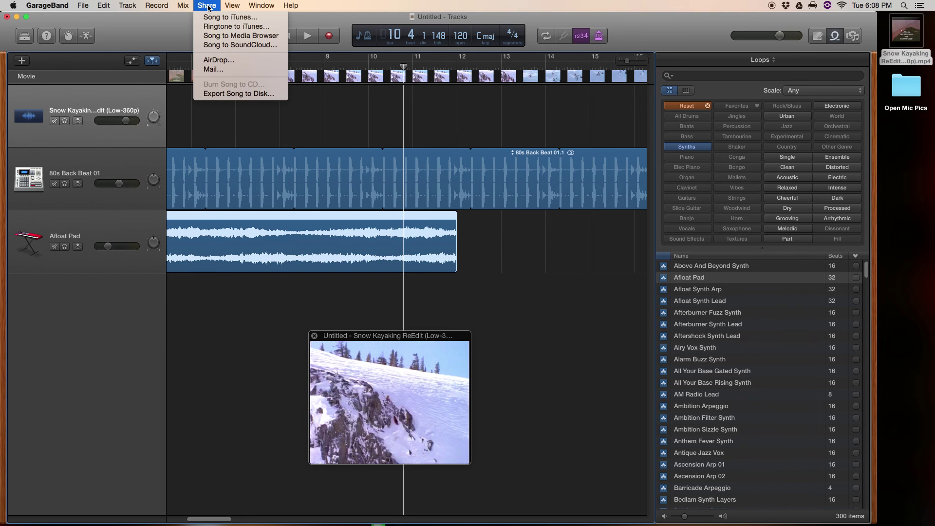
mouse_move(83, 5)
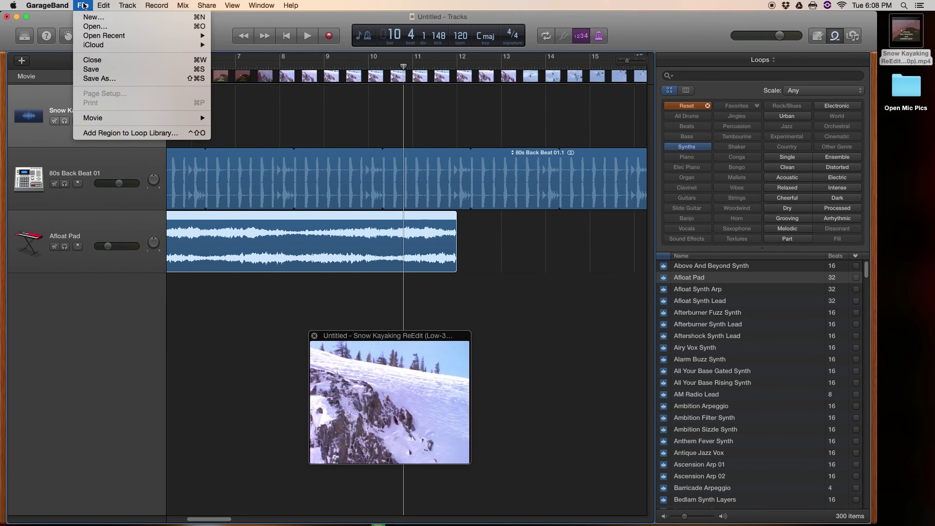
mouse_move(129, 119)
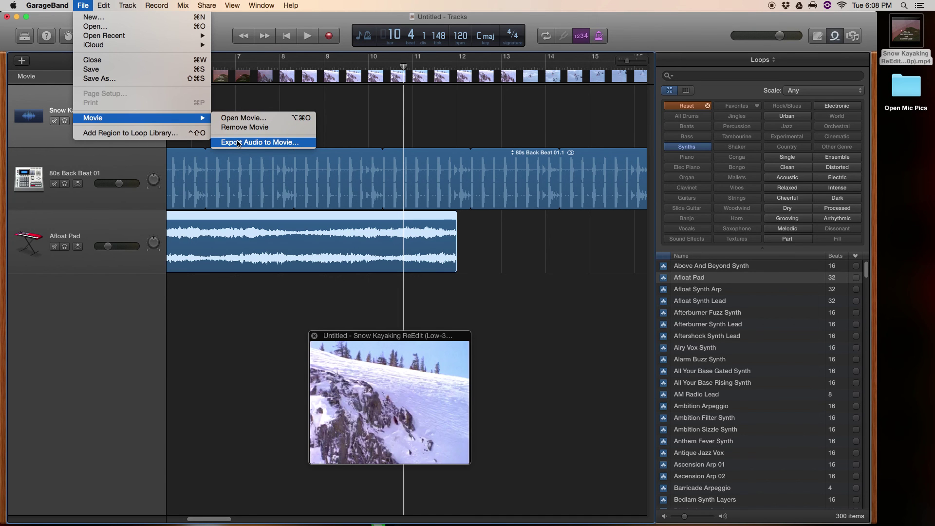
click(238, 289)
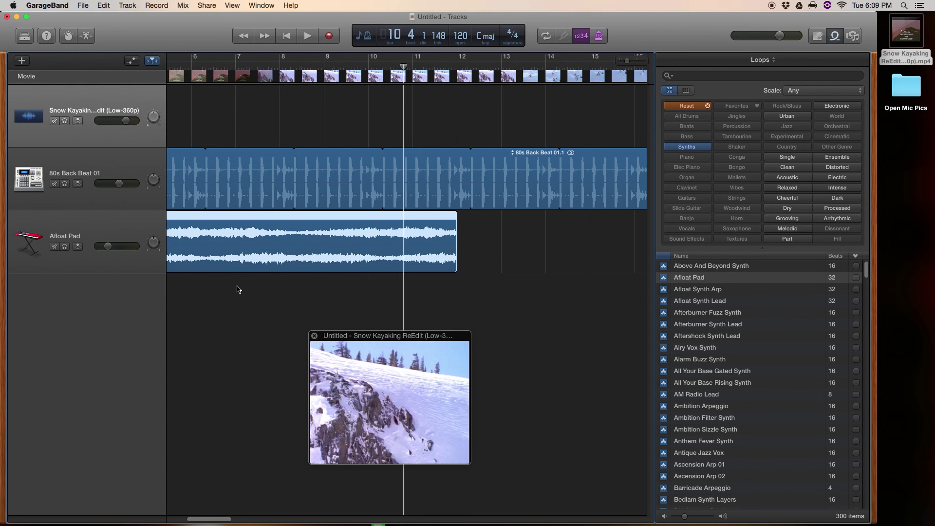